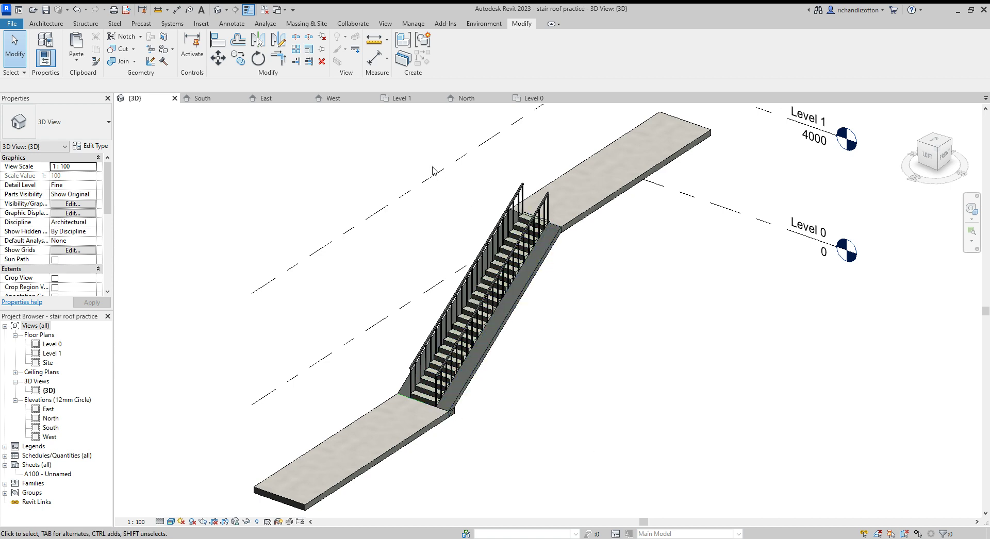
- Open the Level 1 floor plan with the Architecture commands shown
{"action": "left_click", "coordinate": [415, 97]}
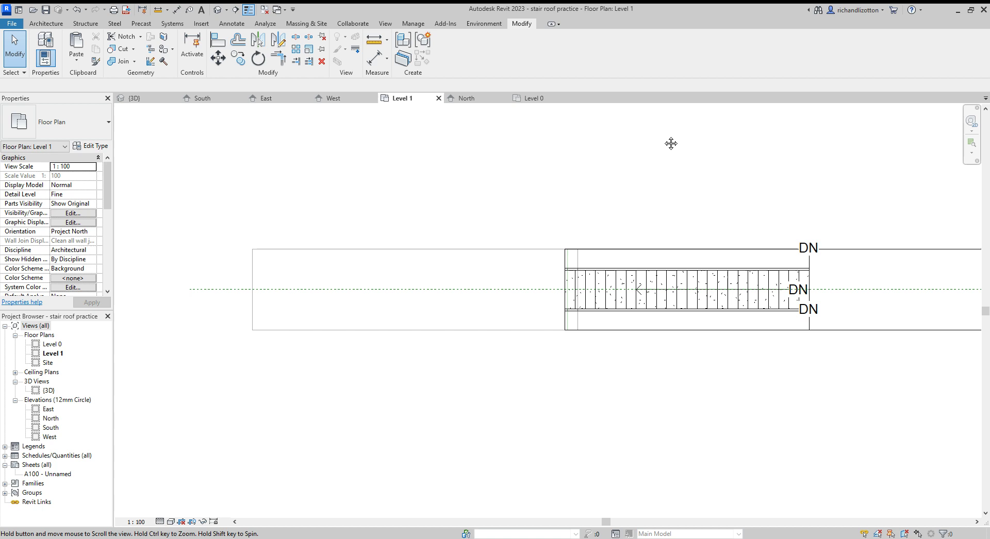
{"action": "scroll", "coordinate": [548, 168], "scroll_direction": "down", "scroll_amount": 3}
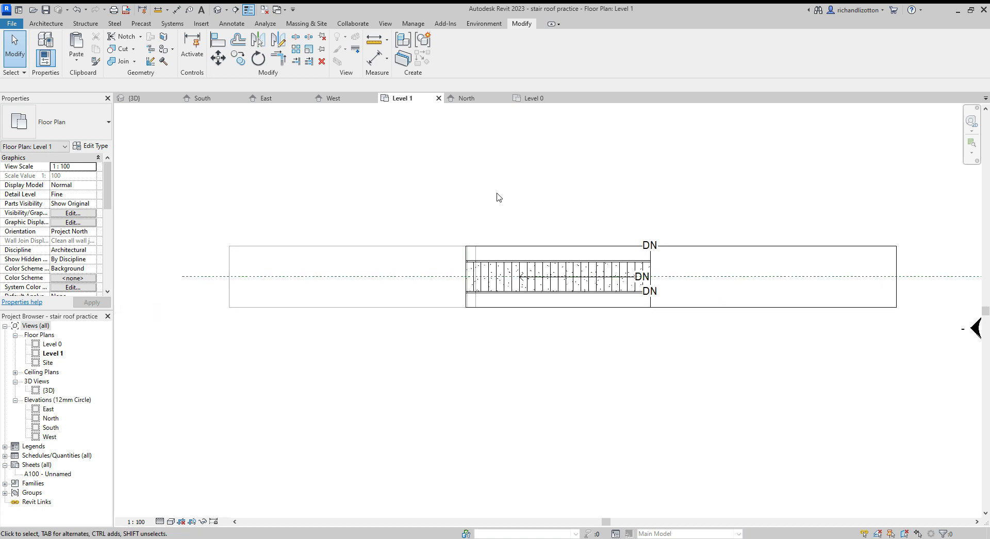
{"action": "left_click", "coordinate": [46, 23]}
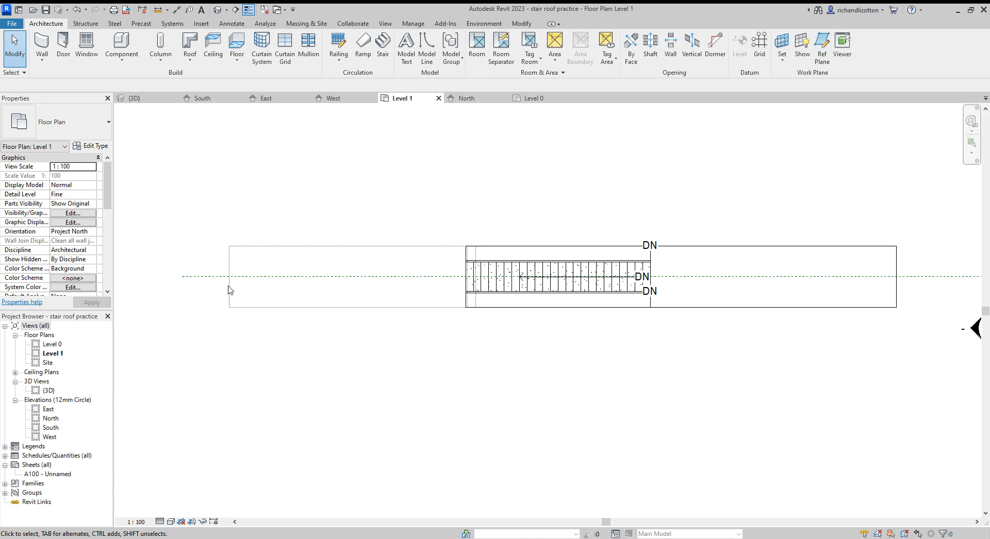
- Move the Centre line reference plane to exactly 1000 from the stair edge
{"action": "left_click", "coordinate": [949, 281]}
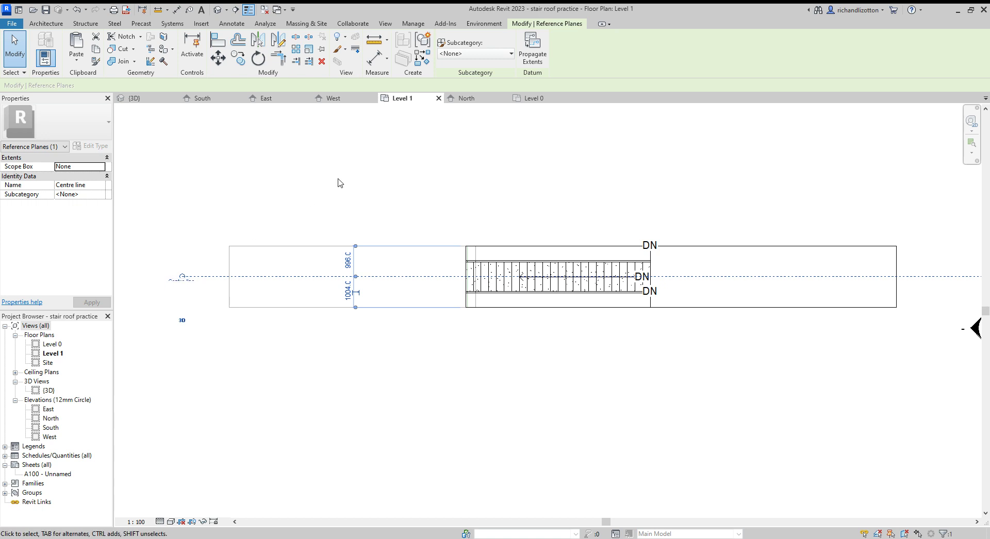
{"action": "key", "text": "Escape"}
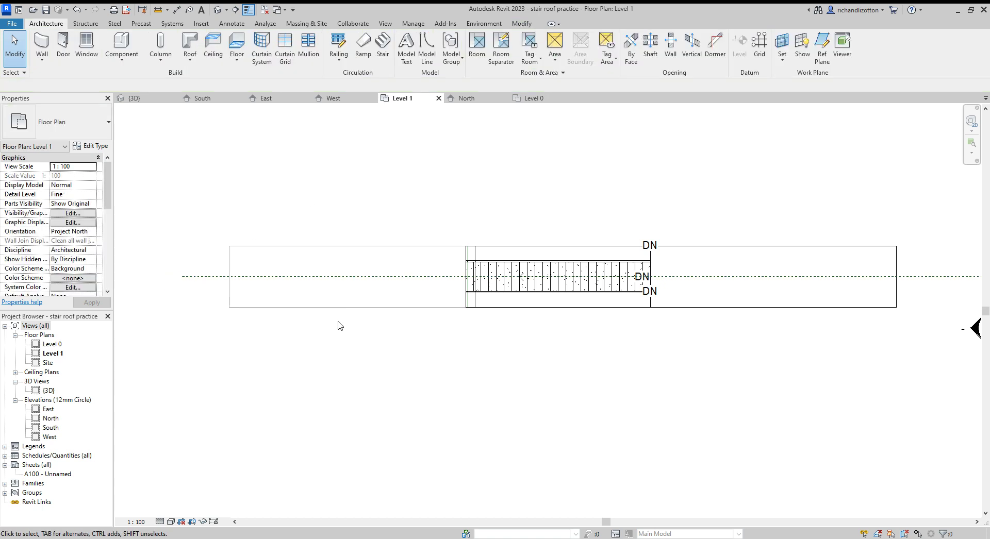
{"action": "left_click", "coordinate": [332, 278]}
{"action": "scroll", "coordinate": [358, 309], "scroll_direction": "up", "scroll_amount": 2}
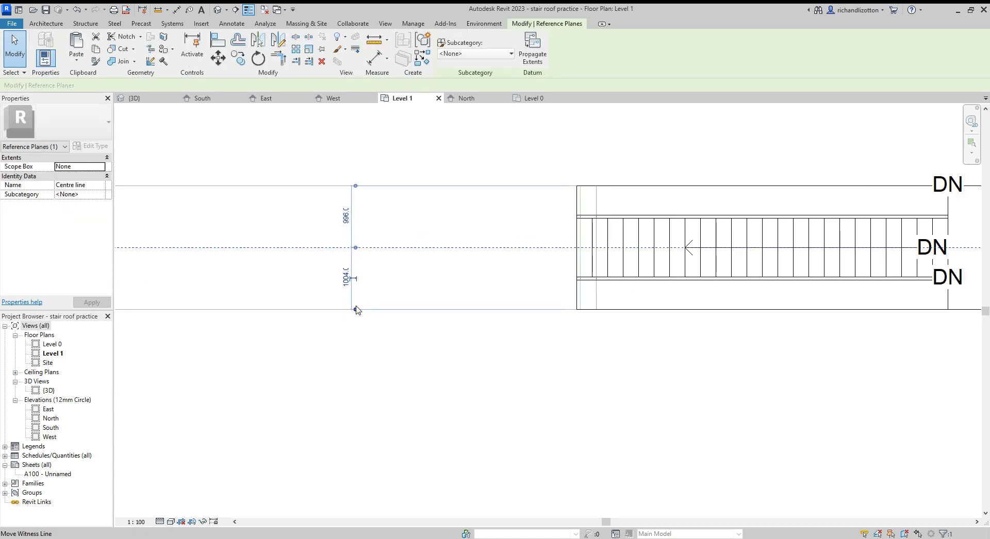
{"action": "left_click", "coordinate": [347, 279]}
{"action": "type", "text": "1000"}
{"action": "key", "text": "Return"}
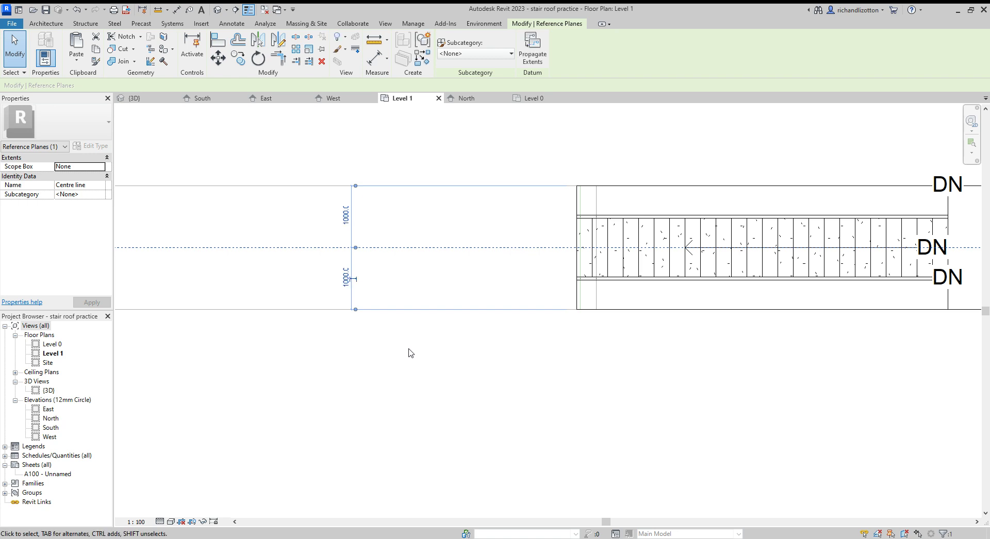
{"action": "key", "text": "Escape"}
{"action": "scroll", "coordinate": [432, 357], "scroll_direction": "down", "scroll_amount": 5}
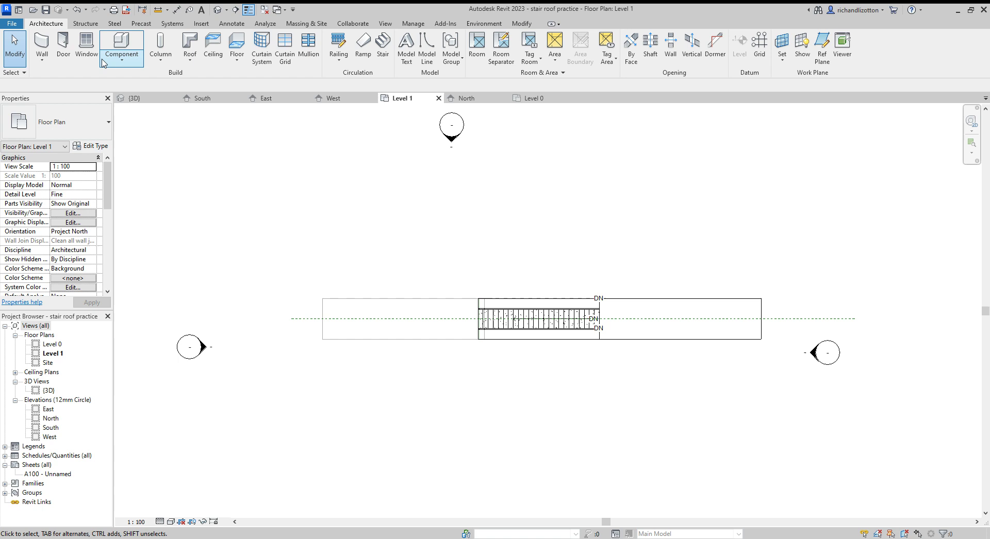
- Create a Model In-Place component in the Roofs category named Roofs 1
{"action": "left_click", "coordinate": [122, 60]}
{"action": "left_click", "coordinate": [133, 102]}
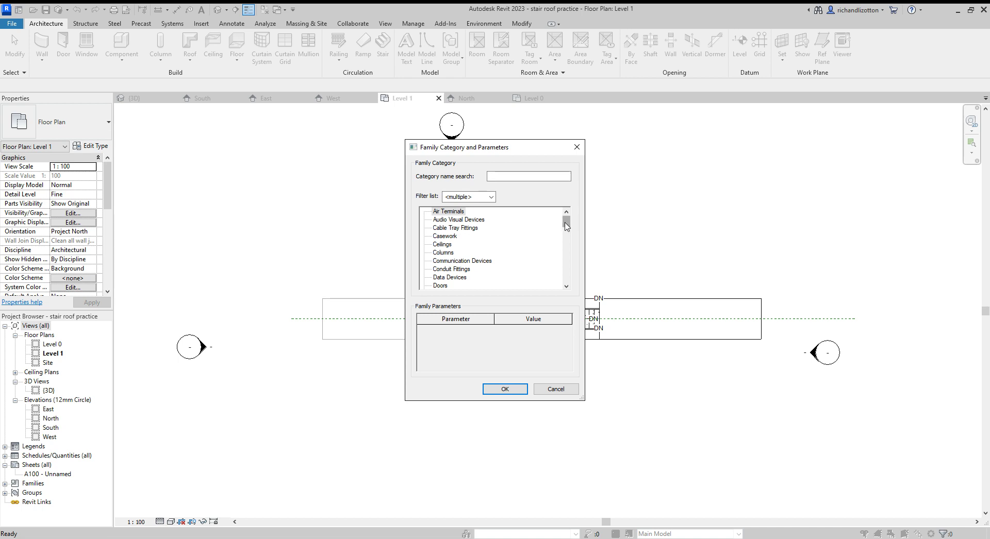
{"action": "left_click_drag", "start_coordinate": [567, 227], "coordinate": [570, 258]}
{"action": "scroll", "coordinate": [570, 260], "scroll_direction": "down", "scroll_amount": 3}
{"action": "left_click", "coordinate": [443, 245]}
{"action": "left_click", "coordinate": [504, 390]}
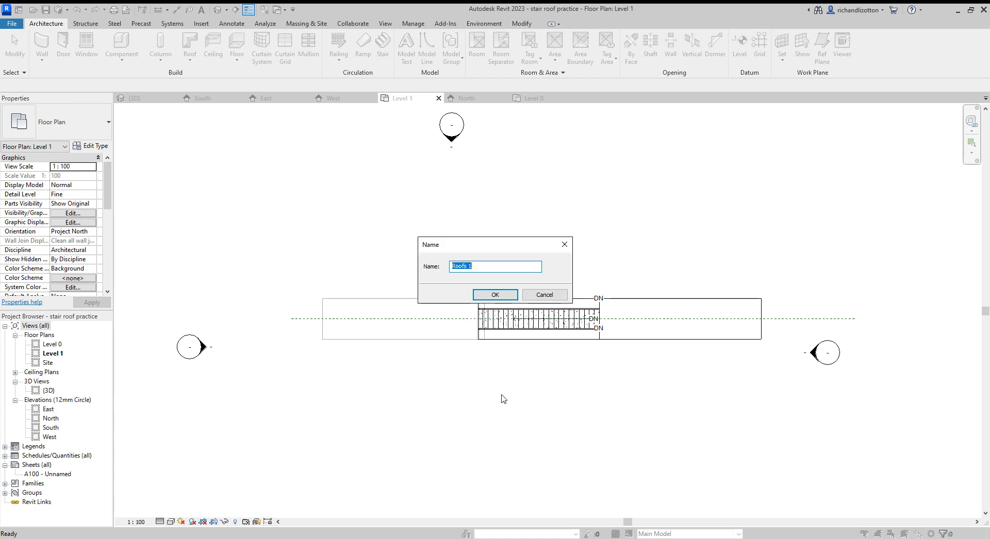
{"action": "left_click", "coordinate": [495, 295]}
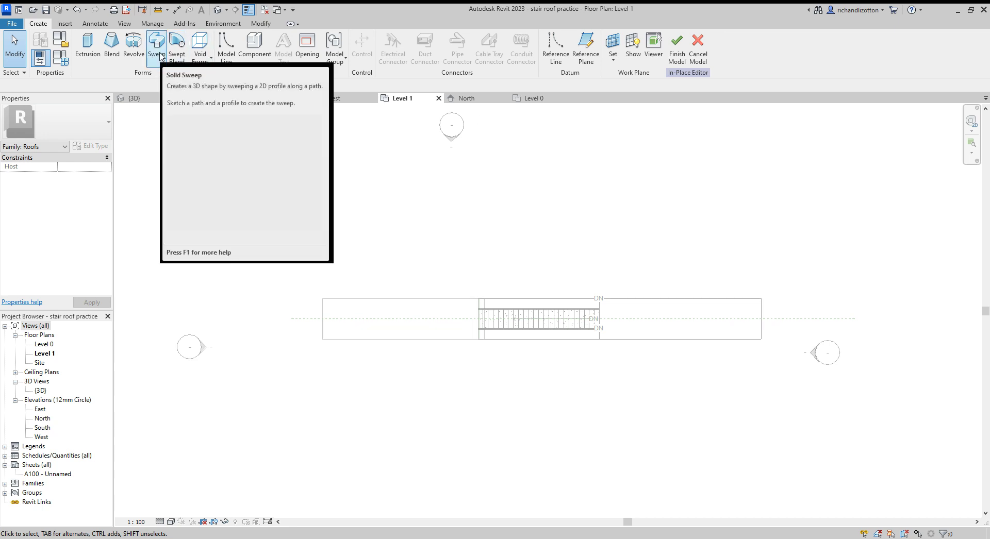
- Start a sweep path sketch on the Centre line plane and open the North elevation
{"action": "left_click", "coordinate": [160, 55]}
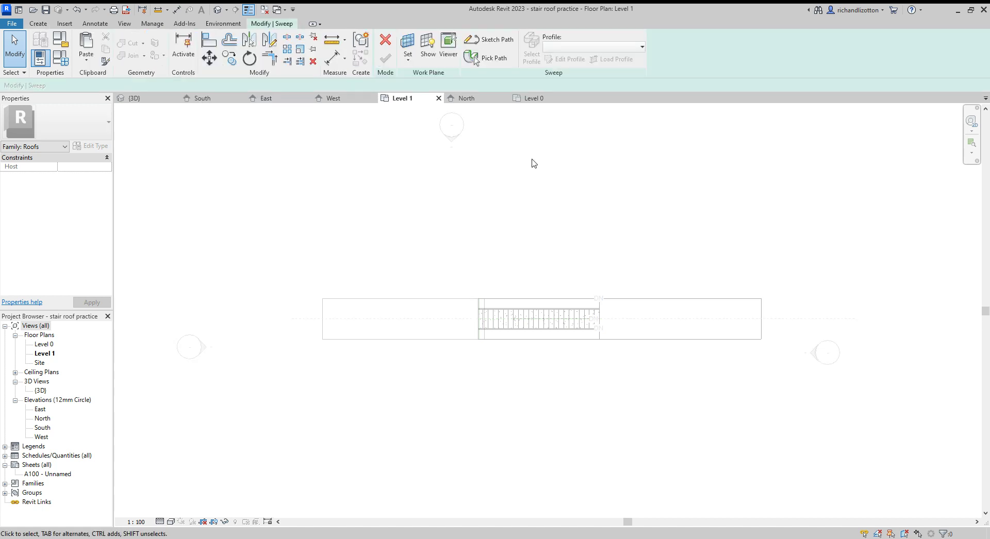
{"action": "left_click", "coordinate": [496, 40]}
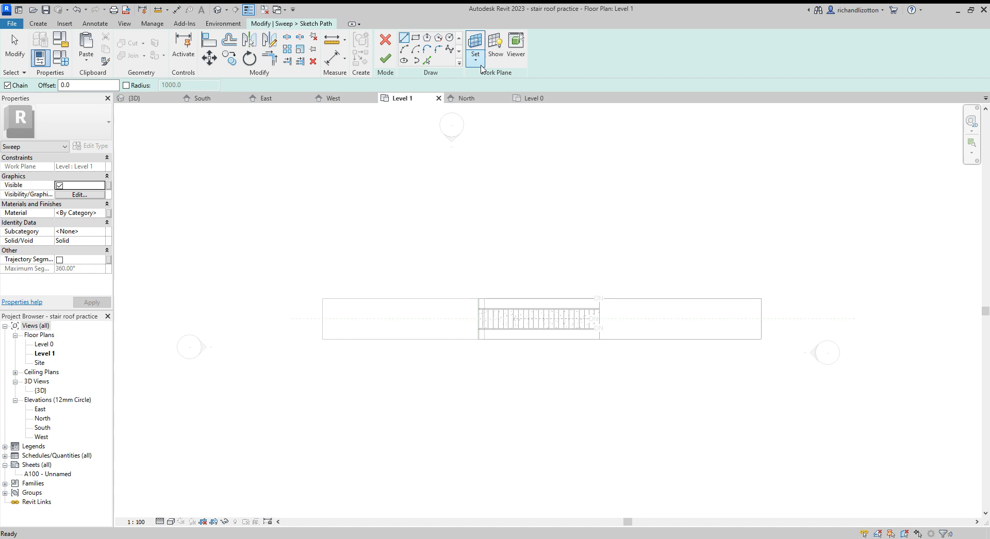
{"action": "left_click", "coordinate": [475, 61]}
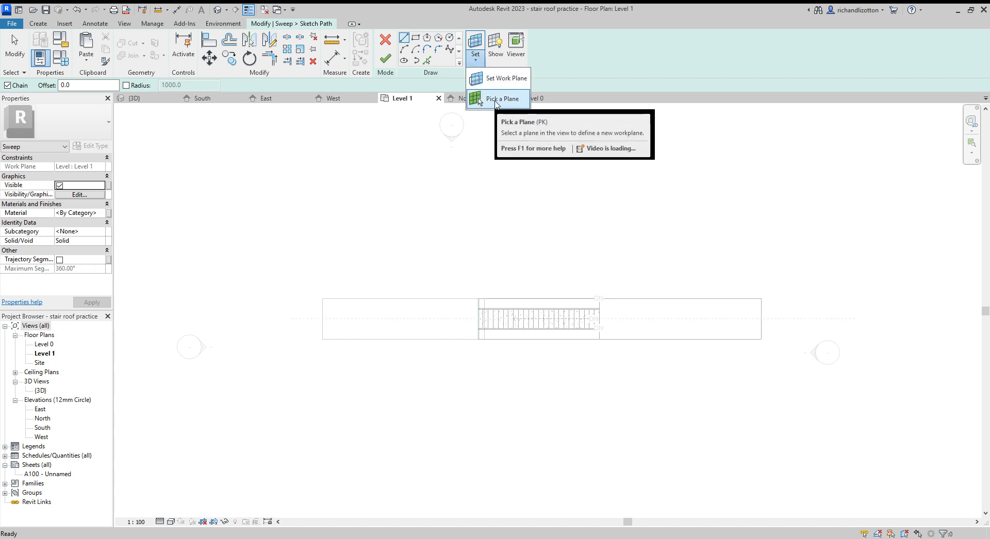
{"action": "left_click", "coordinate": [497, 103]}
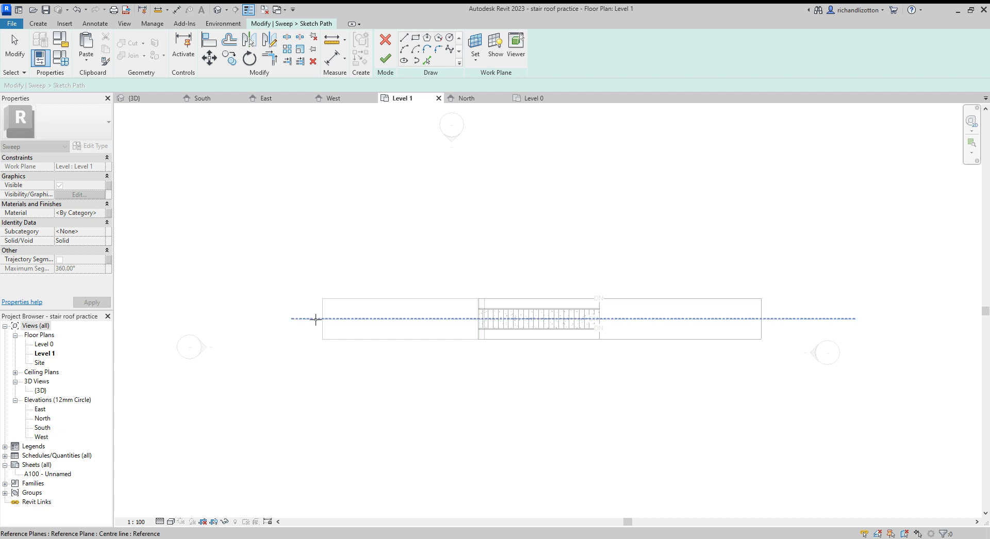
{"action": "left_click", "coordinate": [314, 318]}
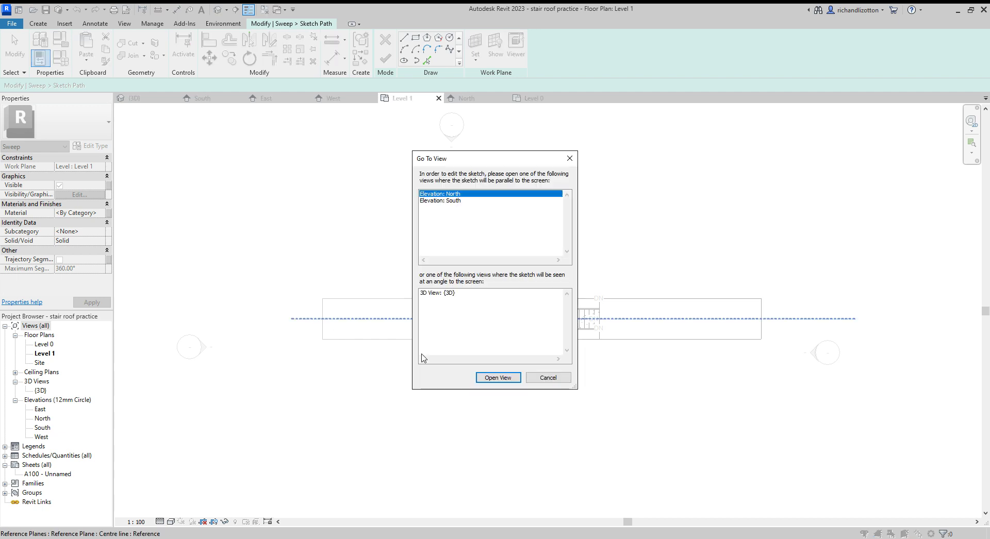
{"action": "left_click", "coordinate": [494, 379]}
{"action": "scroll", "coordinate": [492, 384], "scroll_direction": "down", "scroll_amount": 2}
{"action": "scroll", "coordinate": [459, 384], "scroll_direction": "up", "scroll_amount": 2}
{"action": "middle_click_drag", "start_coordinate": [428, 382], "coordinate": [499, 390]}
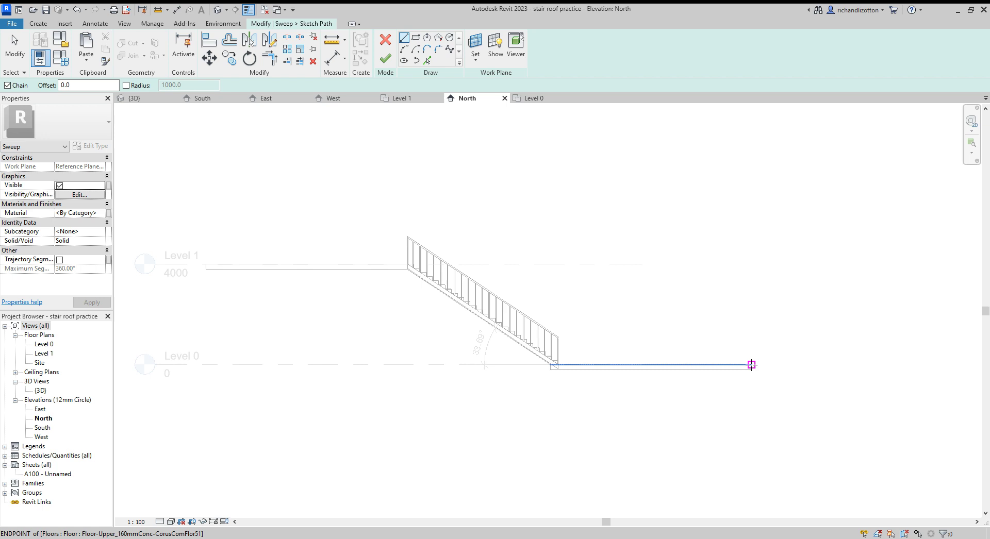
- Draw path lines along the lower landing, up the stair and across the upper landing
{"action": "left_click", "coordinate": [751, 365]}
{"action": "scroll", "coordinate": [597, 337], "scroll_direction": "up", "scroll_amount": 2}
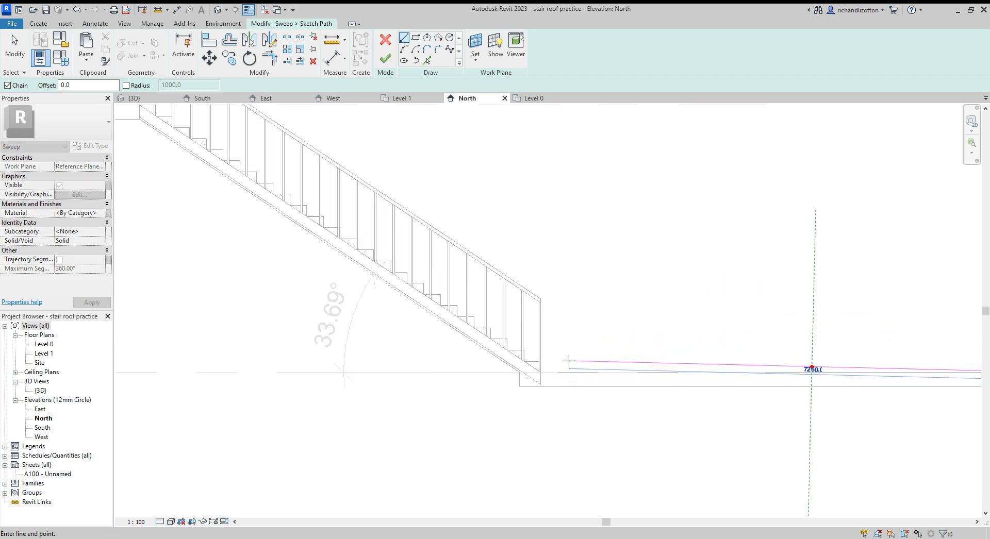
{"action": "left_click", "coordinate": [539, 371]}
{"action": "scroll", "coordinate": [540, 371], "scroll_direction": "down", "scroll_amount": 3}
{"action": "scroll", "coordinate": [390, 280], "scroll_direction": "up", "scroll_amount": 5}
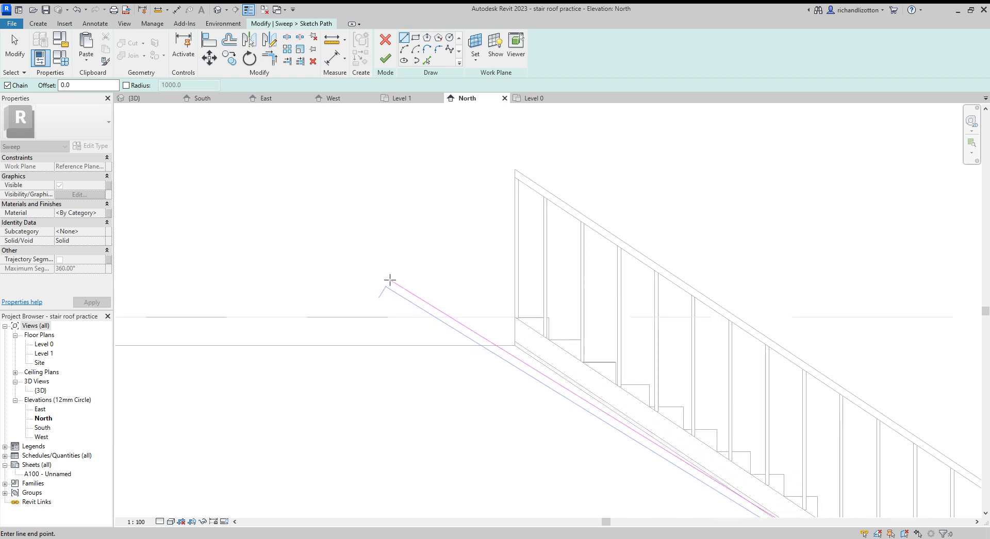
{"action": "left_click", "coordinate": [515, 318]}
{"action": "scroll", "coordinate": [515, 318], "scroll_direction": "down", "scroll_amount": 4}
{"action": "scroll", "coordinate": [364, 310], "scroll_direction": "up", "scroll_amount": 6}
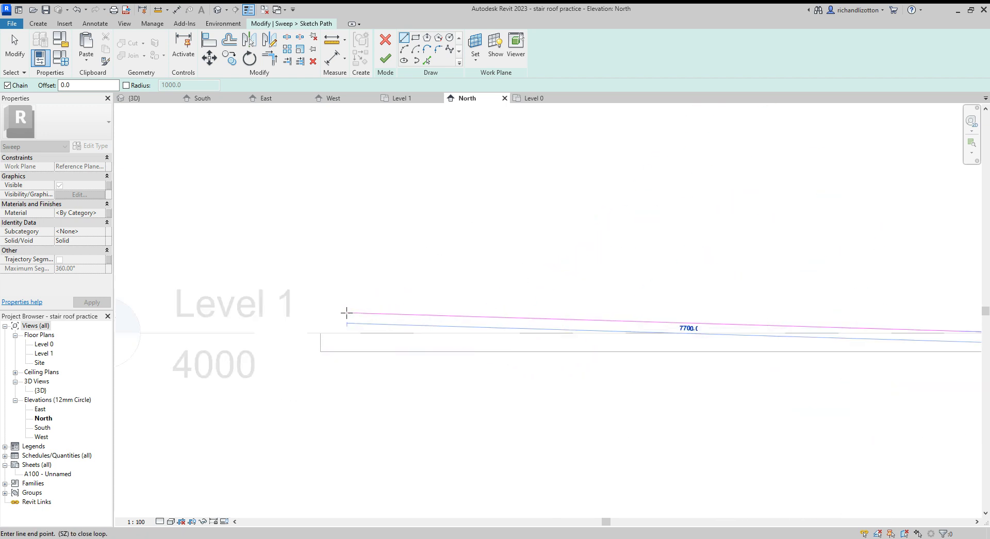
{"action": "scroll", "coordinate": [346, 313], "scroll_direction": "up", "scroll_amount": 2}
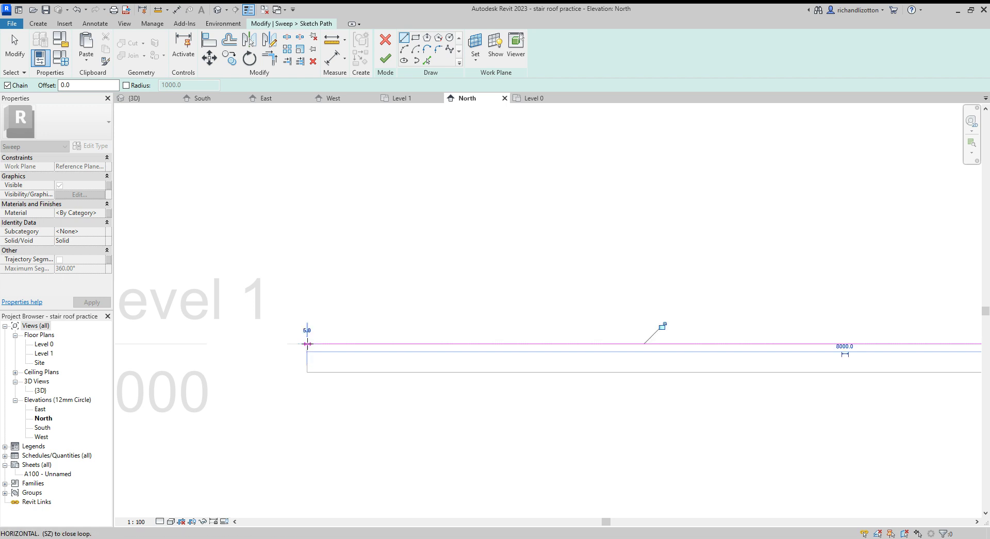
{"action": "left_click", "coordinate": [307, 343]}
{"action": "scroll", "coordinate": [466, 239], "scroll_direction": "down", "scroll_amount": 3}
{"action": "key", "text": "Escape"}
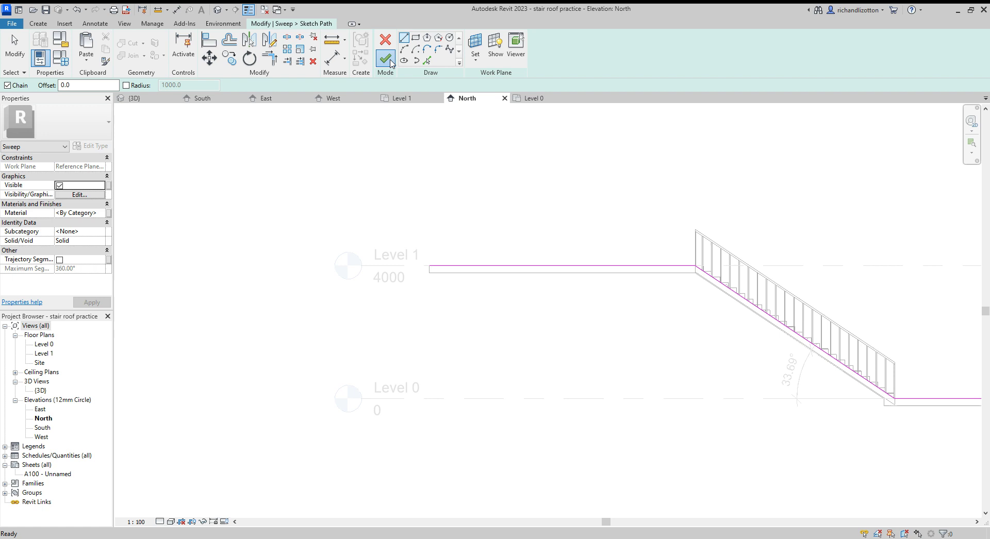
- Finish the sweep path sketch and switch to the West elevation
{"action": "left_click", "coordinate": [386, 58]}
{"action": "middle_click_drag", "start_coordinate": [740, 198], "coordinate": [490, 184]}
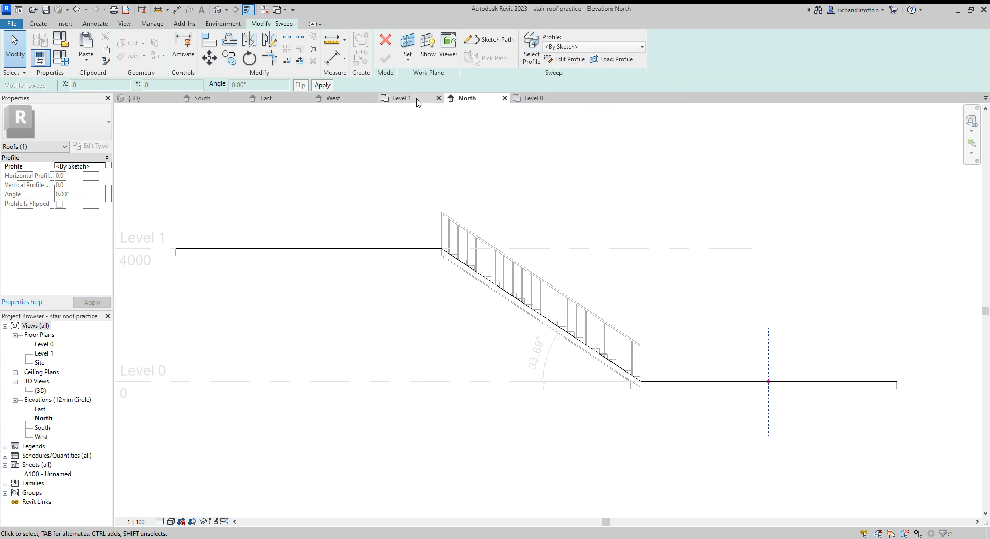
{"action": "left_click", "coordinate": [344, 100]}
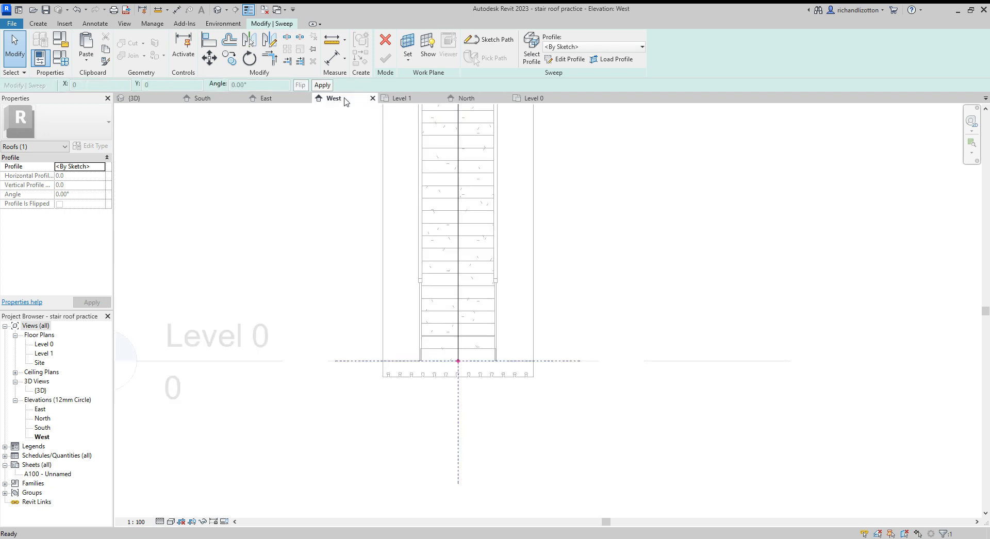
{"action": "scroll", "coordinate": [499, 327], "scroll_direction": "down", "scroll_amount": 3}
{"action": "scroll", "coordinate": [499, 325], "scroll_direction": "up", "scroll_amount": 3}
{"action": "scroll", "coordinate": [444, 370], "scroll_direction": "up", "scroll_amount": 2}
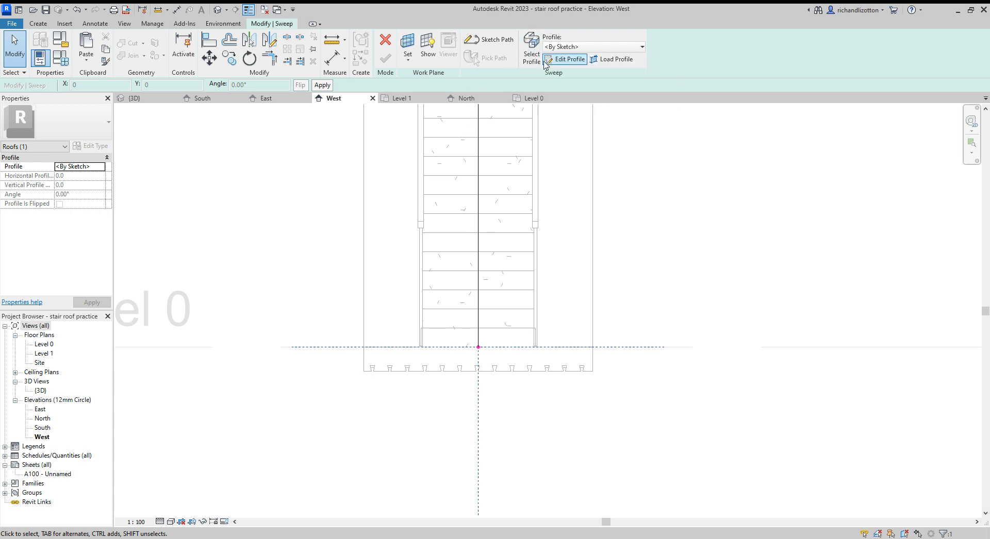
- In the profile sketch, draw a 1200-radius arc between the ramp's left and right ends
{"action": "left_click", "coordinate": [565, 59]}
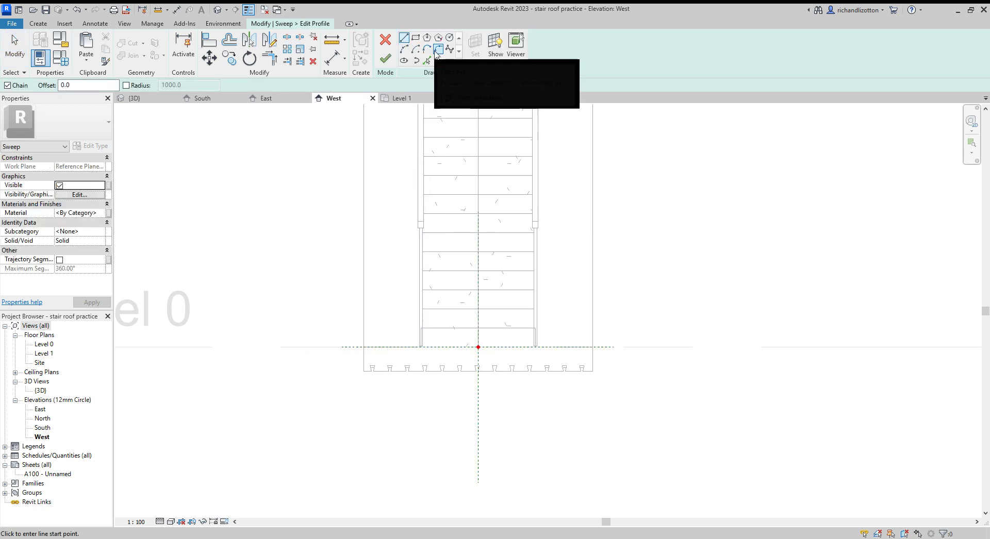
{"action": "left_click", "coordinate": [405, 50]}
{"action": "scroll", "coordinate": [504, 324], "scroll_direction": "down", "scroll_amount": 1}
{"action": "middle_click_drag", "start_coordinate": [575, 294], "coordinate": [558, 376]}
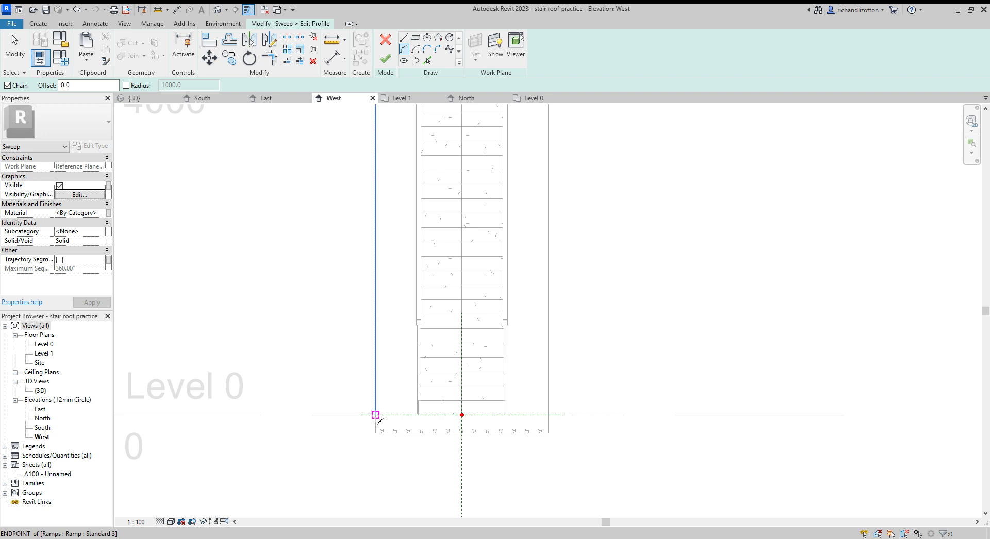
{"action": "left_click", "coordinate": [376, 415]}
{"action": "left_click", "coordinate": [548, 415]}
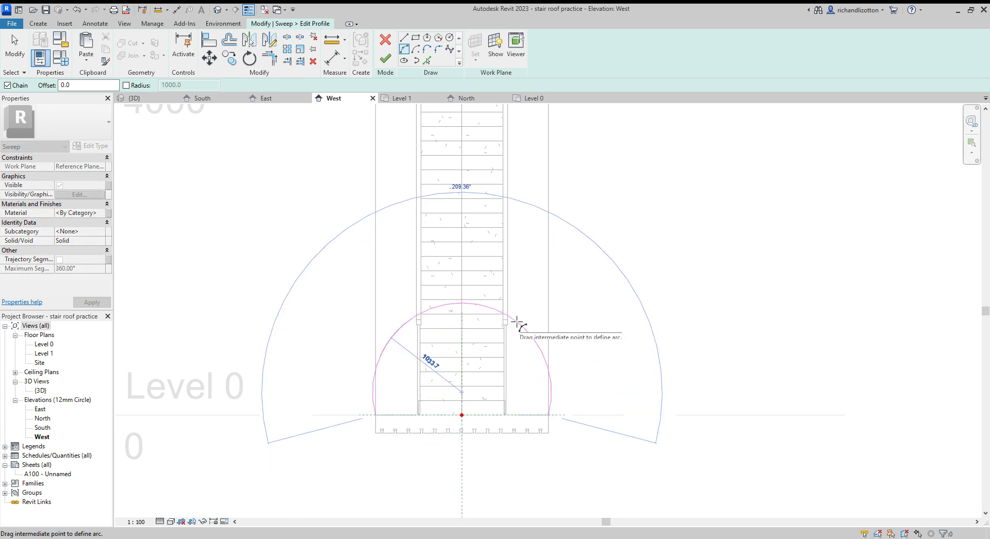
{"action": "type", "text": "12"}
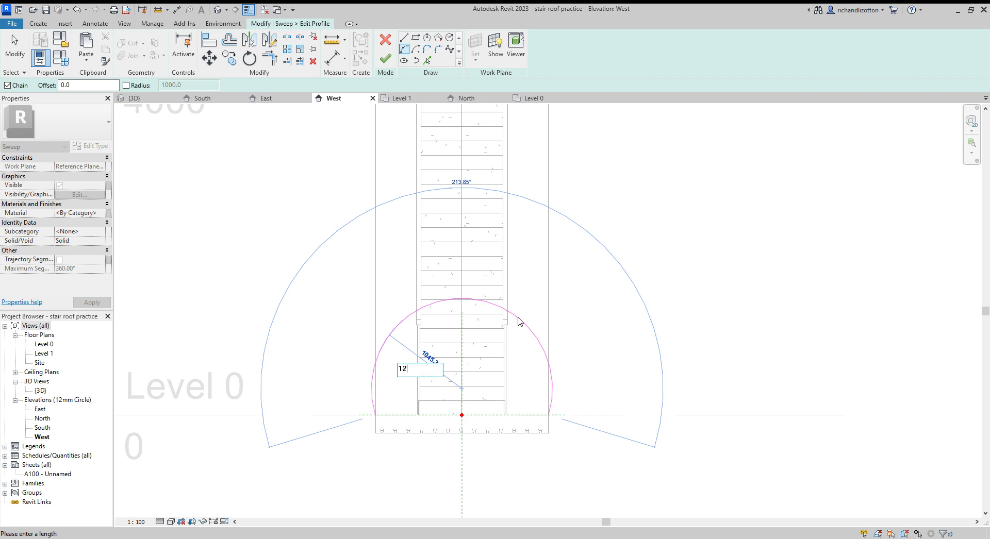
{"action": "type", "text": "00"}
{"action": "key", "text": "Return"}
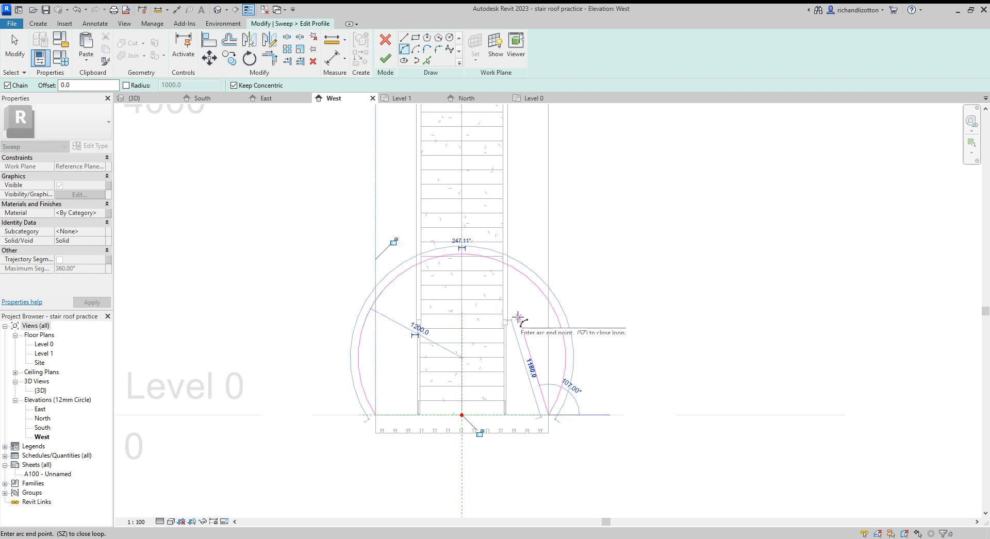
{"action": "scroll", "coordinate": [591, 348], "scroll_direction": "up", "scroll_amount": 2}
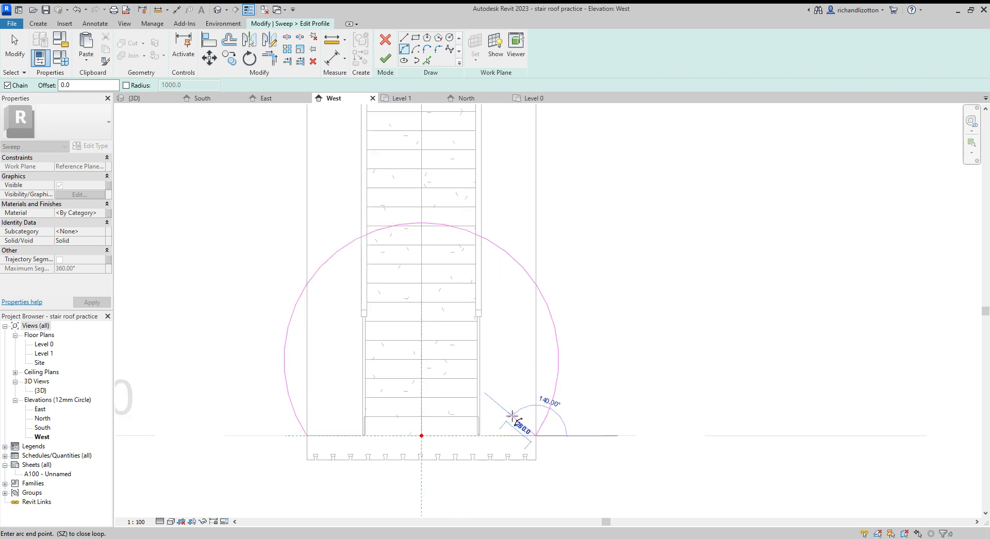
{"action": "key", "text": "Escape"}
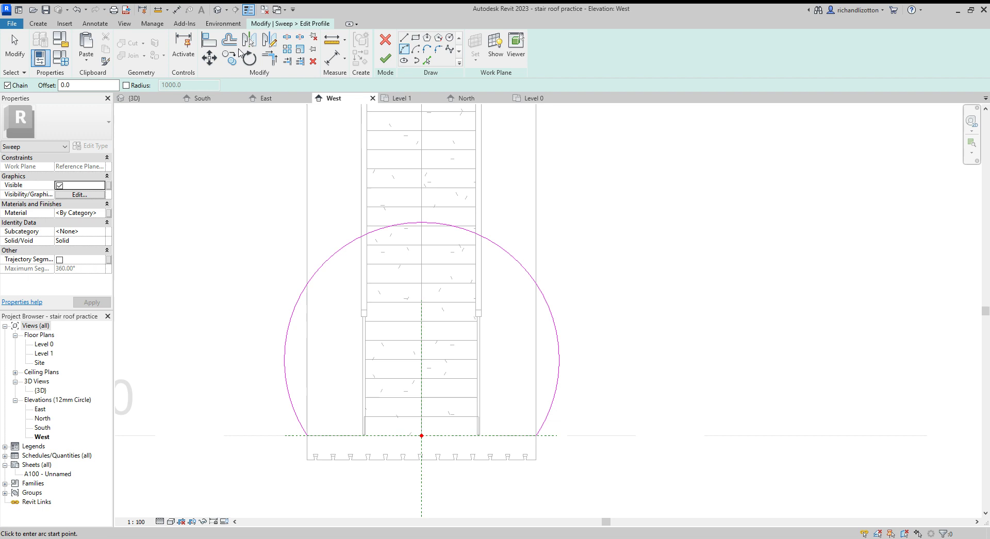
- Offset the arc by 25 mm to create a concentric second arc
{"action": "left_click", "coordinate": [230, 45]}
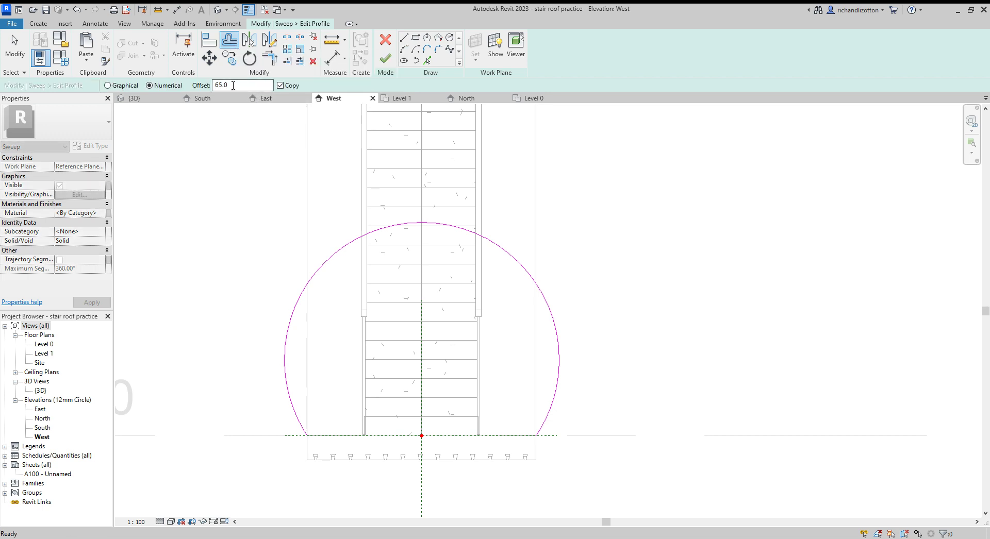
{"action": "left_click", "coordinate": [214, 85]}
{"action": "type", "text": "25"}
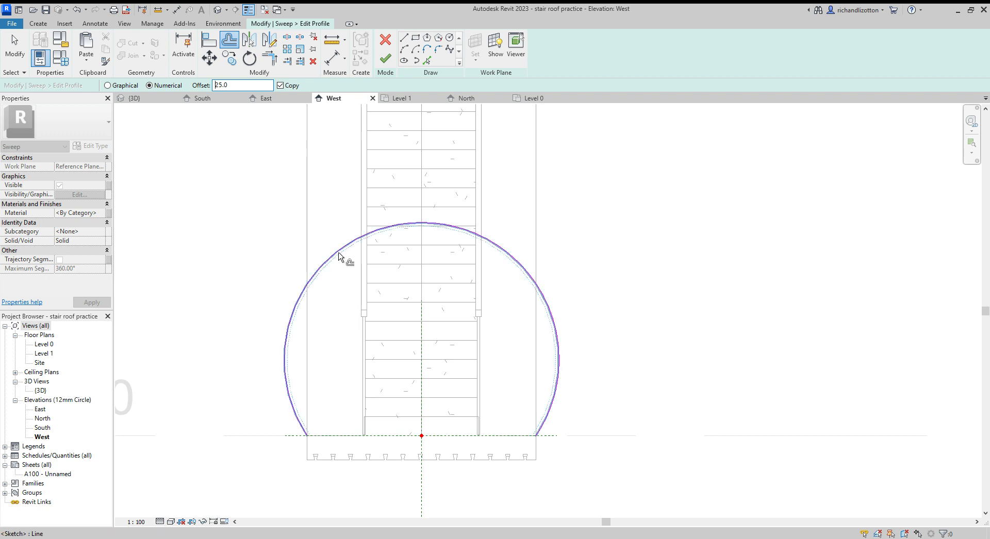
{"action": "left_click", "coordinate": [340, 258]}
{"action": "scroll", "coordinate": [316, 449], "scroll_direction": "up", "scroll_amount": 5}
{"action": "scroll", "coordinate": [315, 449], "scroll_direction": "up", "scroll_amount": 2}
- Close both base ends between the two arcs with short lines
{"action": "left_click", "coordinate": [404, 38]}
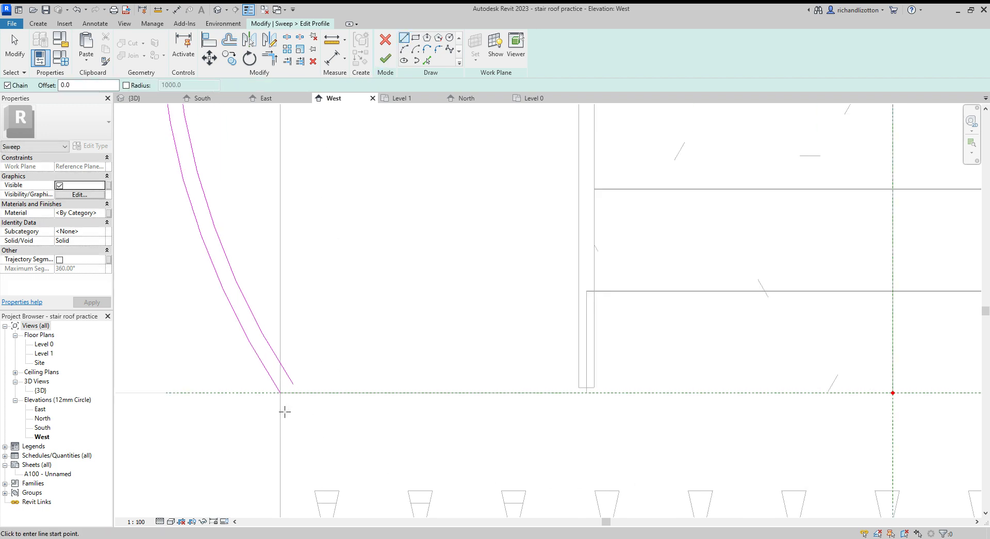
{"action": "left_click", "coordinate": [280, 393]}
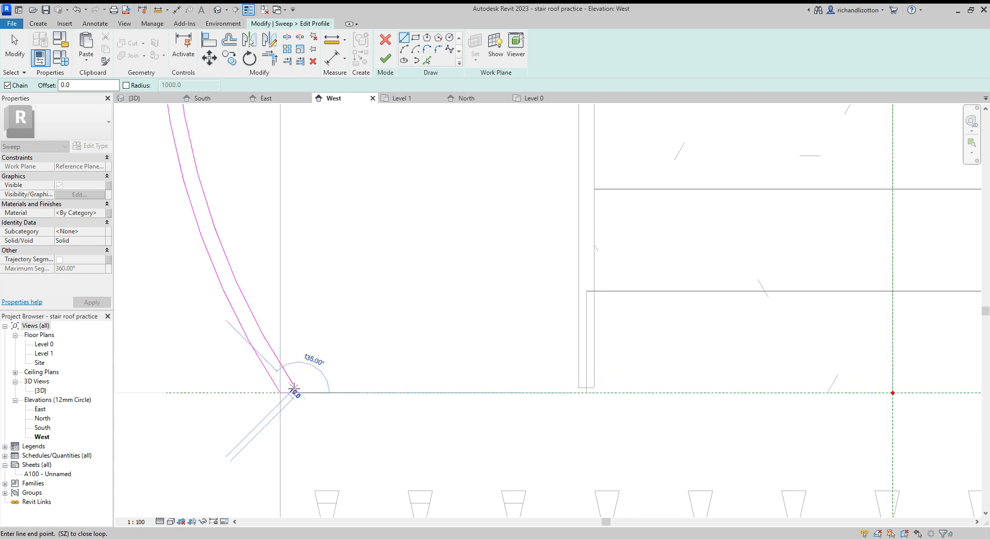
{"action": "left_click", "coordinate": [298, 393]}
{"action": "scroll", "coordinate": [364, 363], "scroll_direction": "down", "scroll_amount": 3}
{"action": "scroll", "coordinate": [793, 376], "scroll_direction": "up", "scroll_amount": 5}
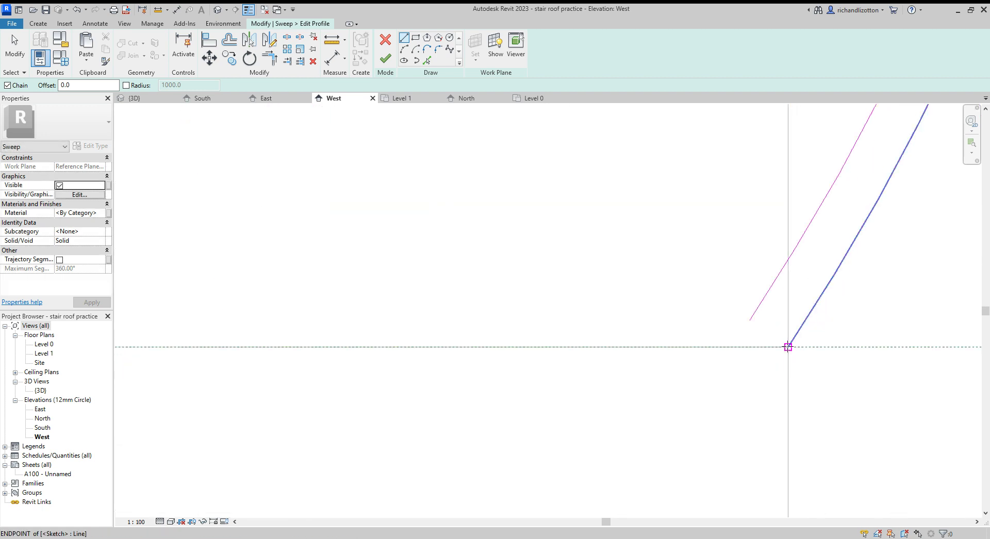
{"action": "left_click", "coordinate": [788, 346]}
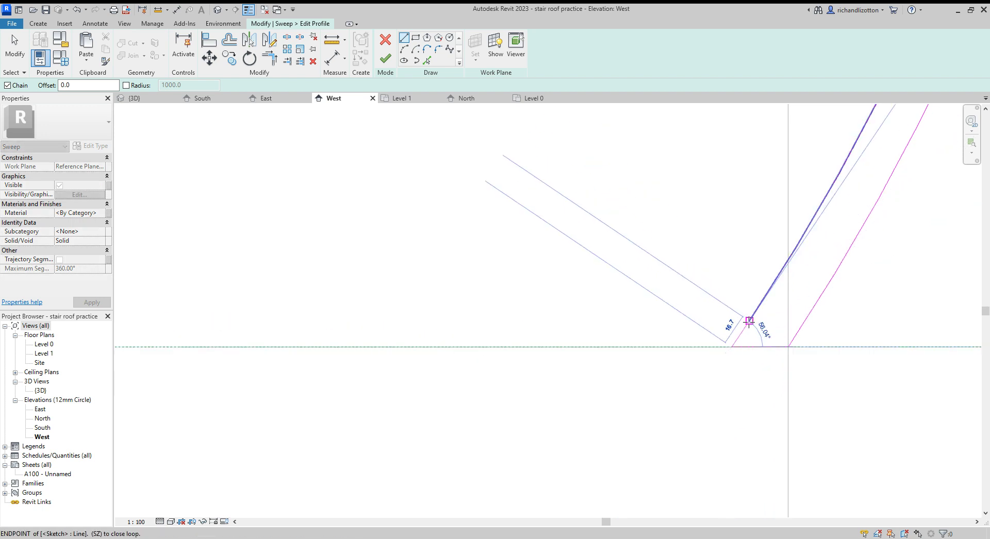
{"action": "left_click", "coordinate": [748, 323]}
{"action": "scroll", "coordinate": [708, 414], "scroll_direction": "down", "scroll_amount": 5}
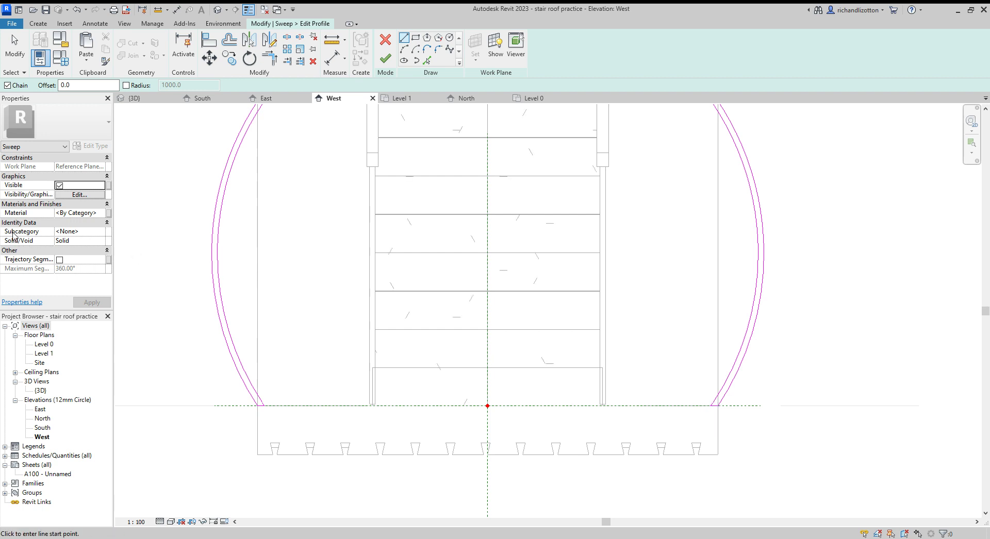
- Assign Glass, Clear Glazing as the sweep material and finish the profile and sweep
{"action": "left_click", "coordinate": [104, 215]}
{"action": "left_click", "coordinate": [106, 213]}
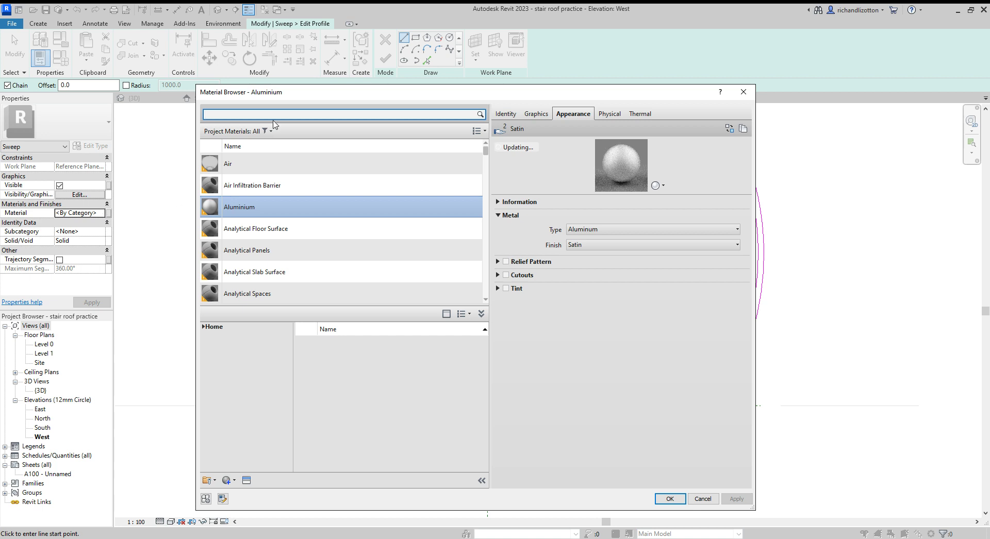
{"action": "left_click", "coordinate": [271, 115]}
{"action": "type", "text": "glass"}
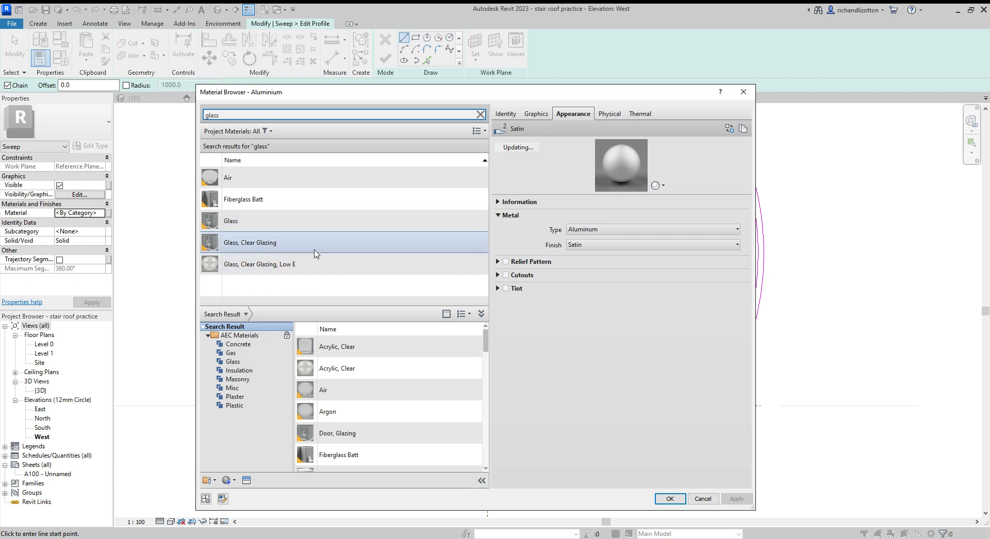
{"action": "left_click", "coordinate": [297, 266]}
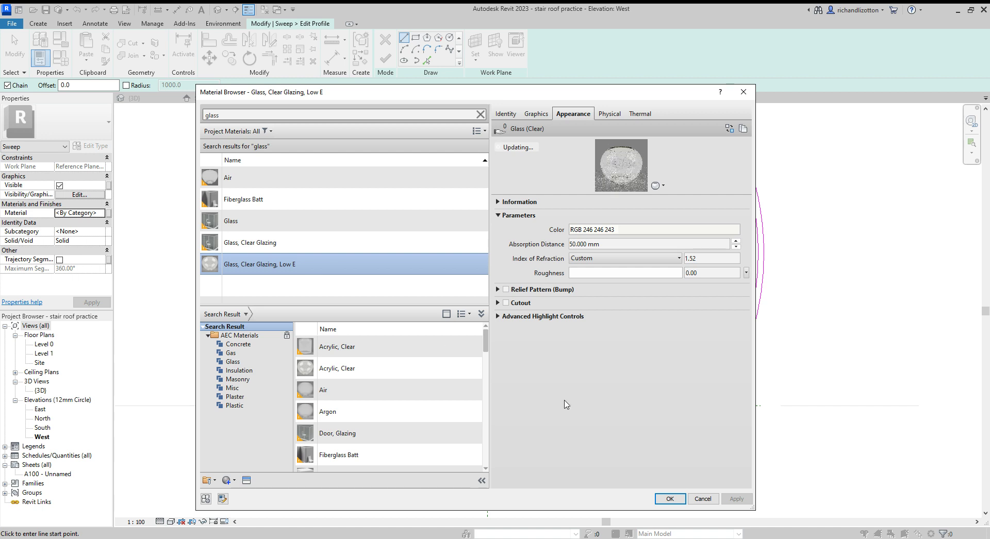
{"action": "left_click", "coordinate": [260, 244]}
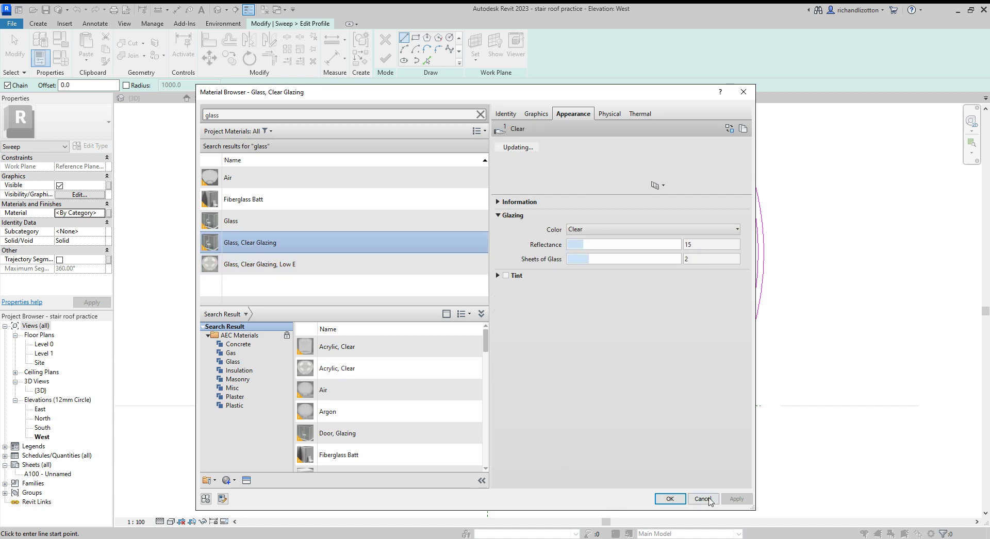
{"action": "left_click", "coordinate": [670, 498]}
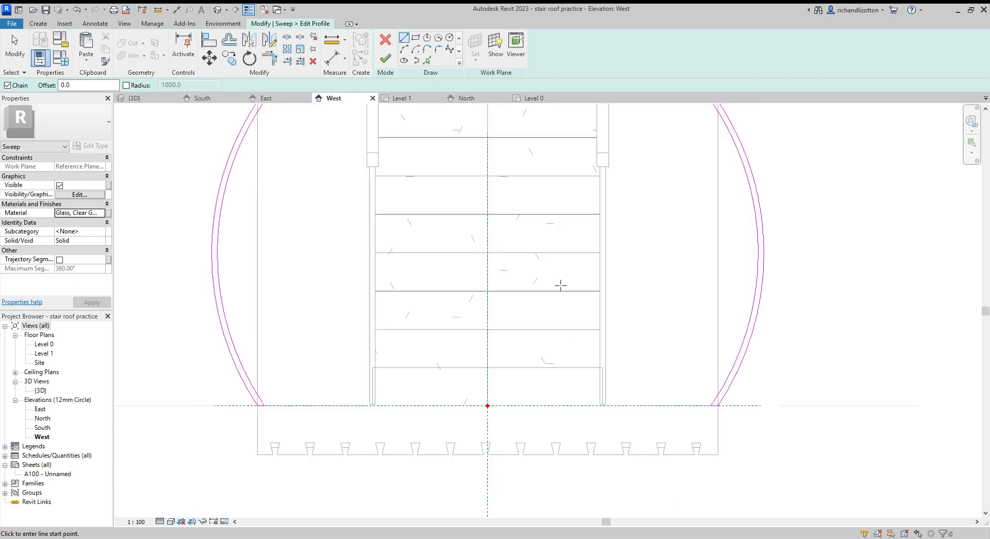
{"action": "left_click", "coordinate": [388, 61]}
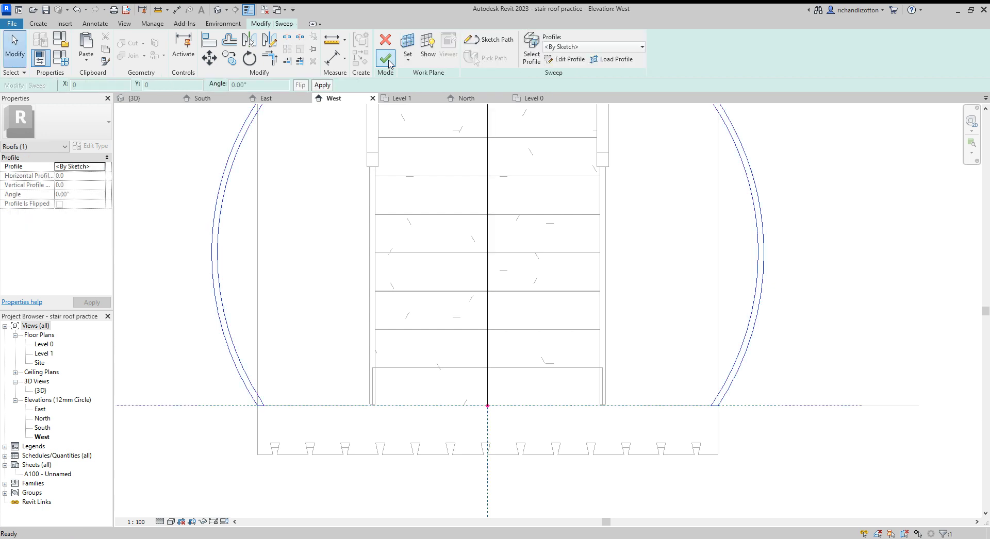
{"action": "left_click", "coordinate": [389, 61]}
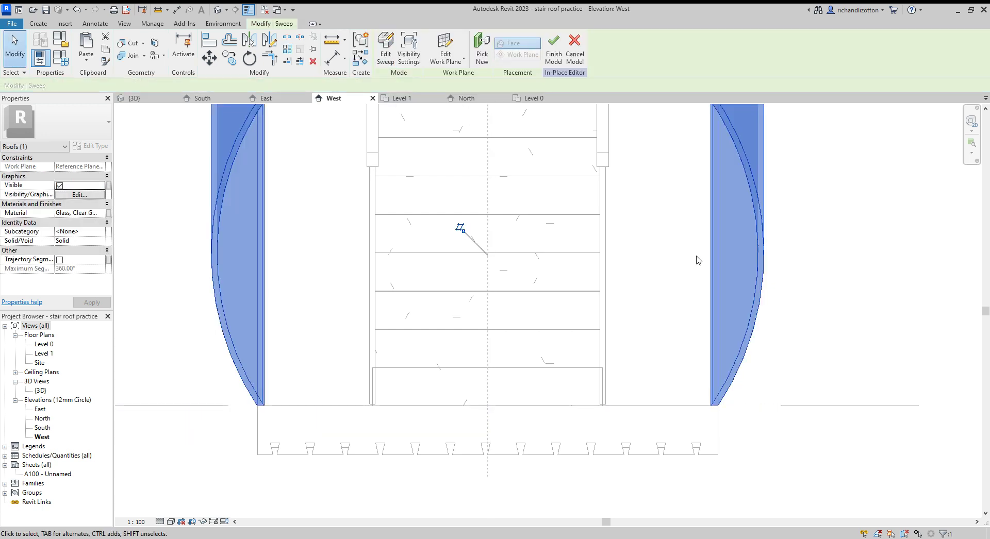
- In the {3D} view, finish the in-place roof model and orbit to inspect the glass tunnel
{"action": "left_click", "coordinate": [137, 98]}
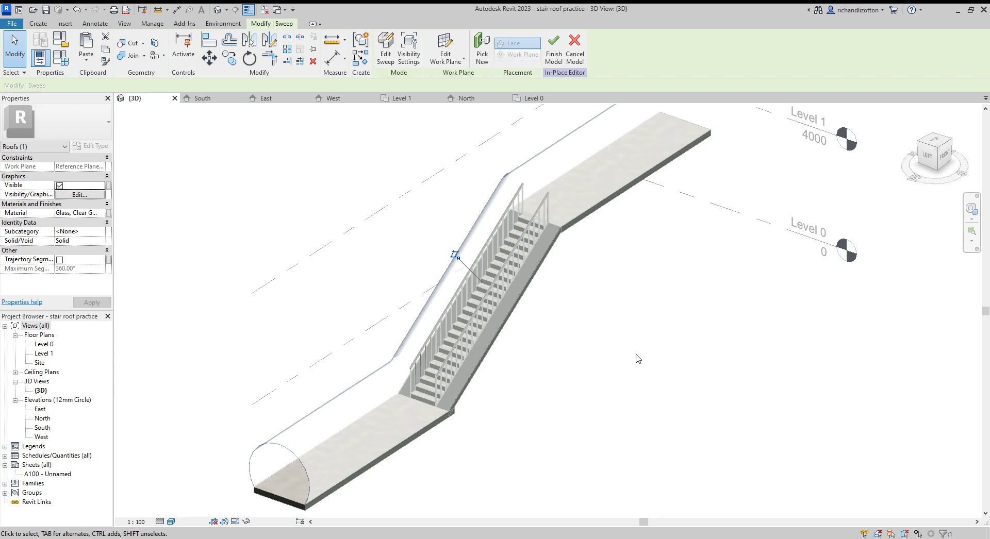
{"action": "middle_click_drag", "start_coordinate": [639, 359], "coordinate": [572, 310], "text": "shift"}
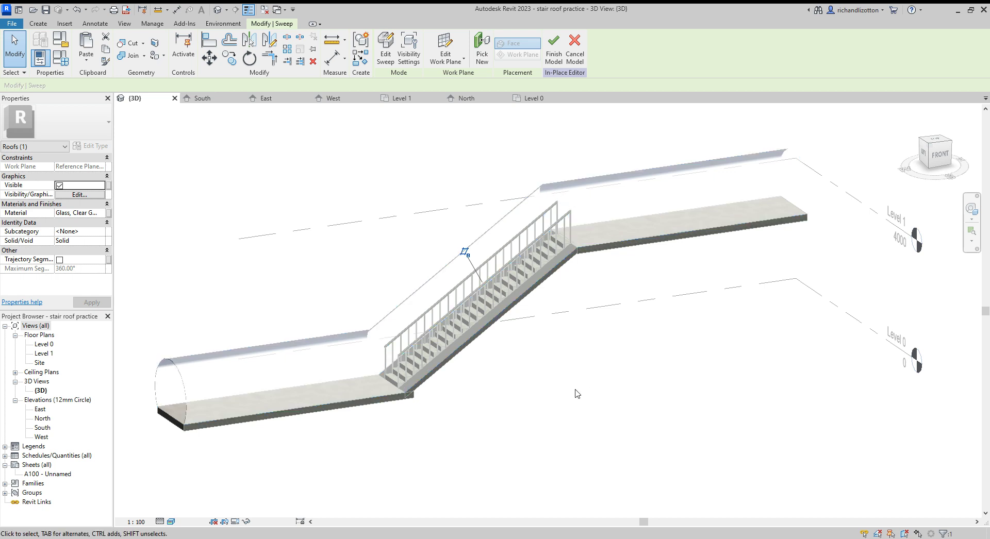
{"action": "middle_click_drag", "start_coordinate": [577, 394], "coordinate": [608, 388], "text": "shift"}
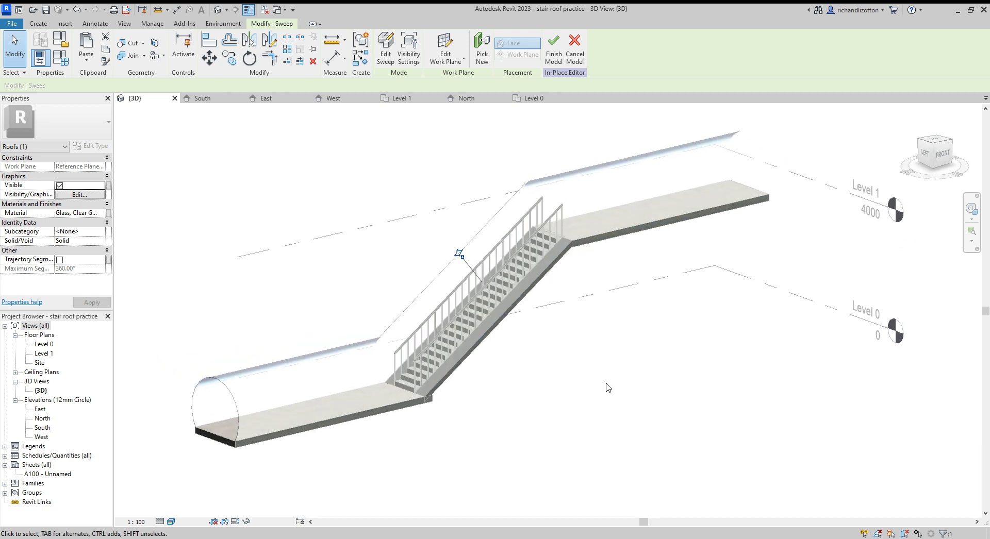
{"action": "left_click", "coordinate": [553, 49]}
{"action": "mouse_move", "coordinate": [524, 393]}
{"action": "middle_mouse_down", "text": "shift"}
{"action": "mouse_move", "coordinate": [523, 405]}
{"action": "mouse_move", "coordinate": [515, 398]}
{"action": "middle_mouse_up", "text": "shift"}
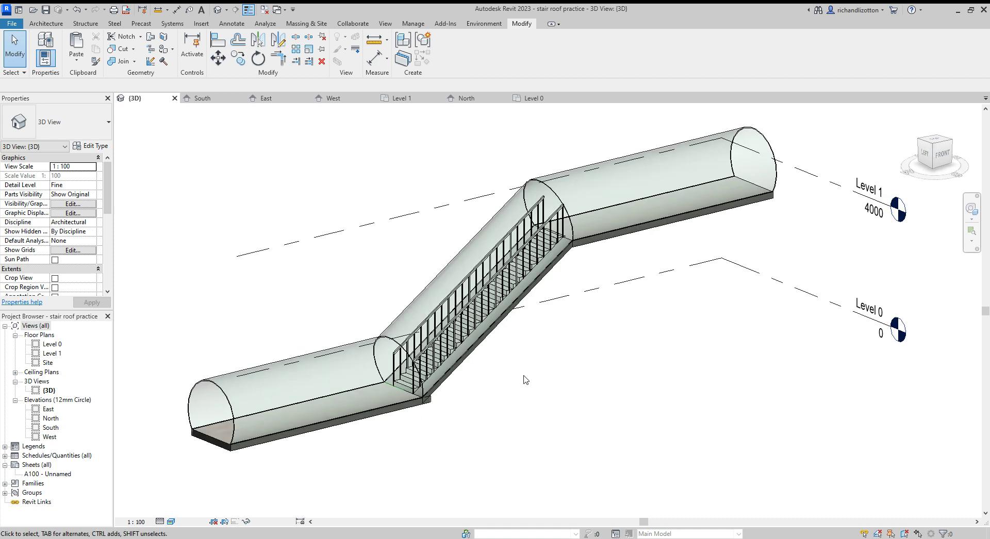